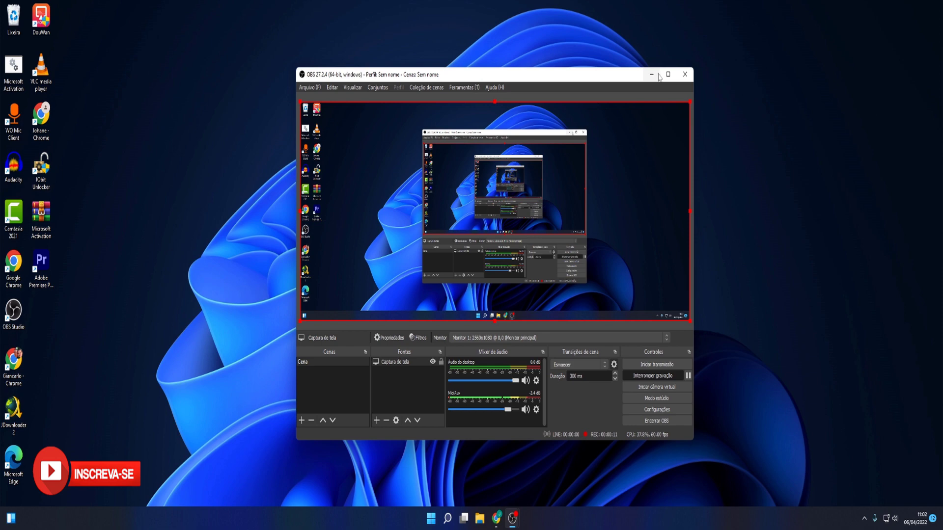
# Minimize the OBS window and find and open the Windows Control Panel (Painel de Controle).
pyautogui.click(652, 75)
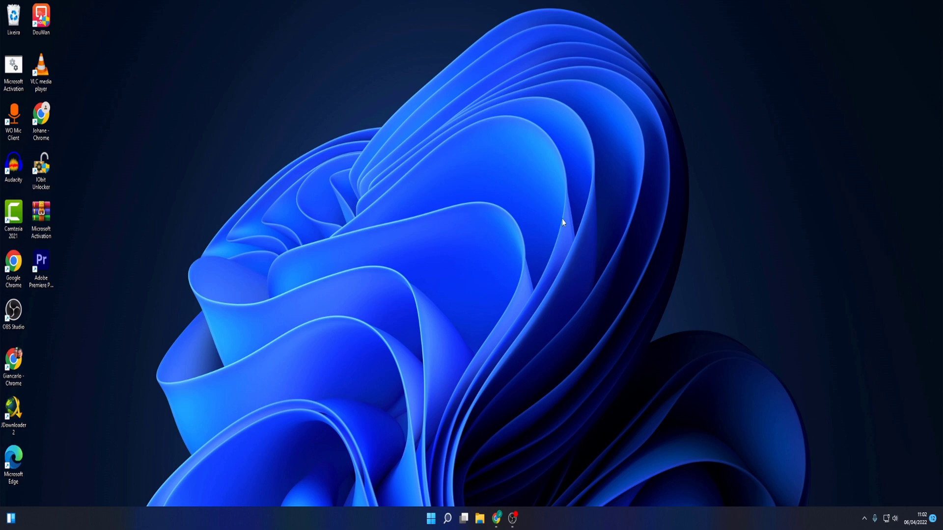
pyautogui.click(434, 522)
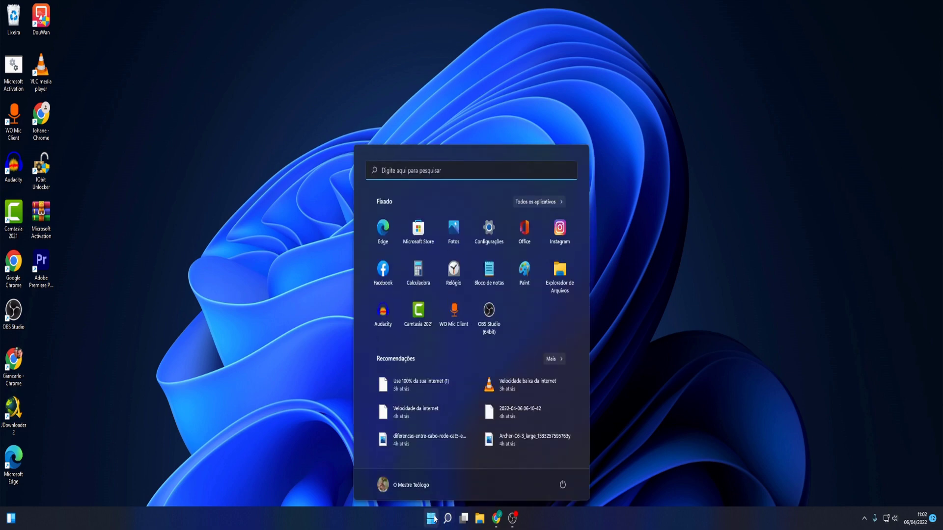
pyautogui.click(460, 171)
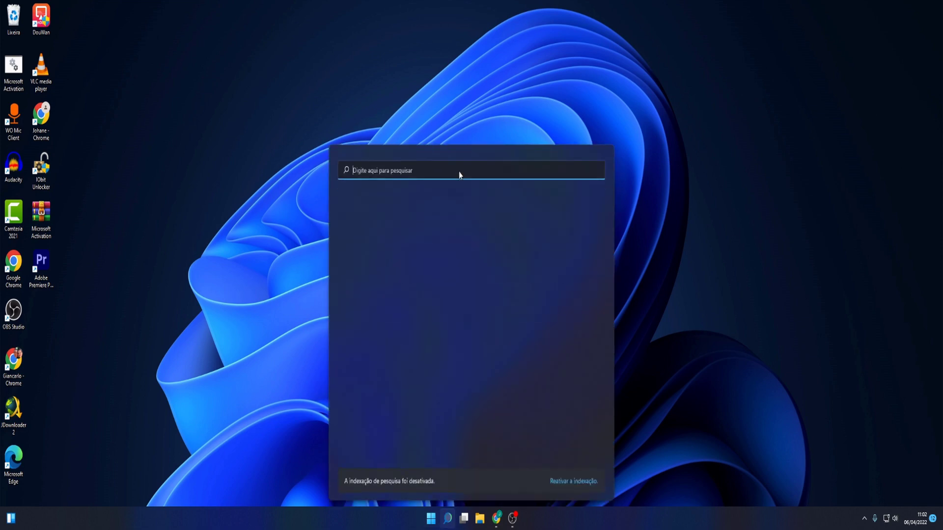
pyautogui.write('painel de Controle')
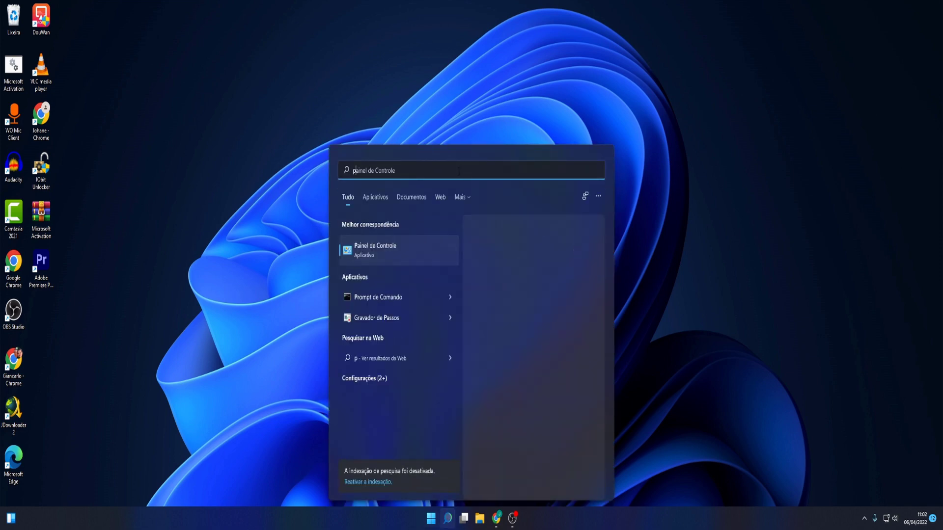
pyautogui.click(358, 257)
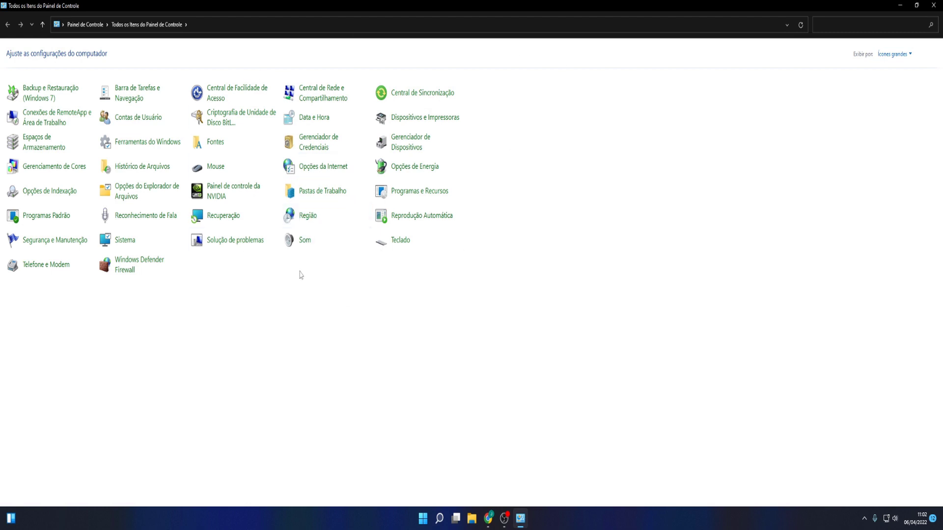
# In the Sound (Som) settings, make sure disabled and disconnected playback devices are both shown, accept, and close the Control Panel.
pyautogui.click(304, 240)
pyautogui.moveTo(100, 64); pyautogui.dragTo(411, 131)
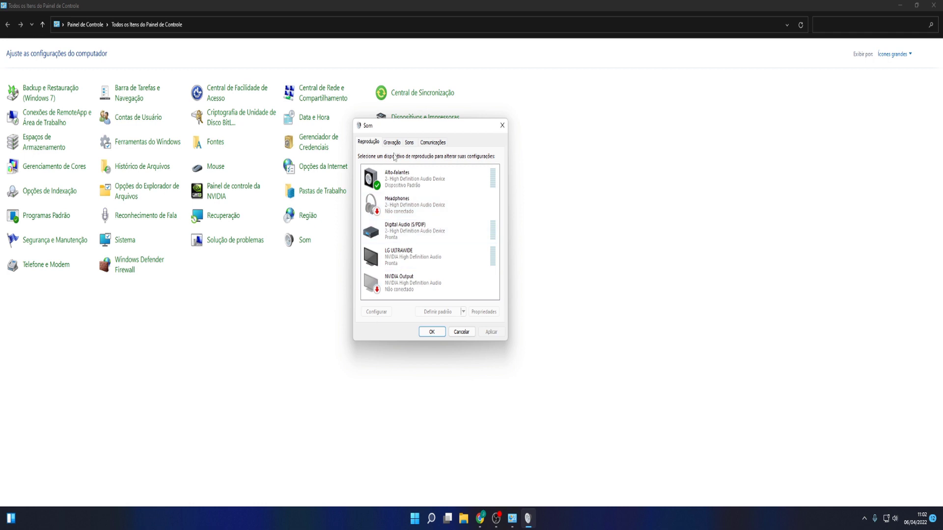
pyautogui.rightClick(410, 212)
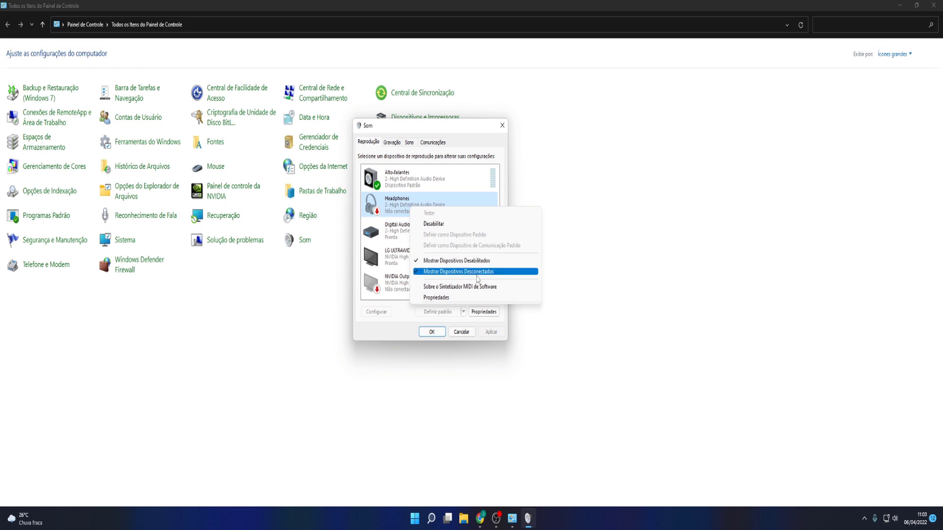
pyautogui.click(424, 272)
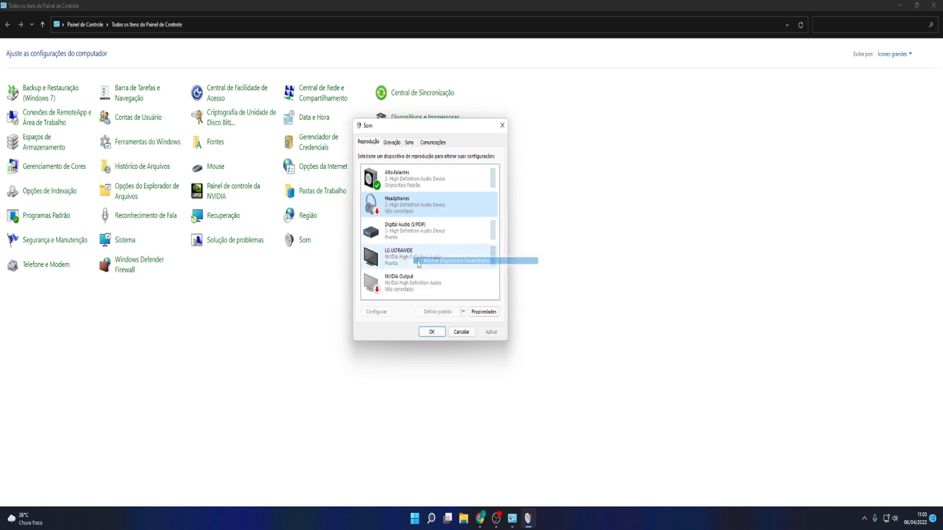
pyautogui.rightClick(399, 205)
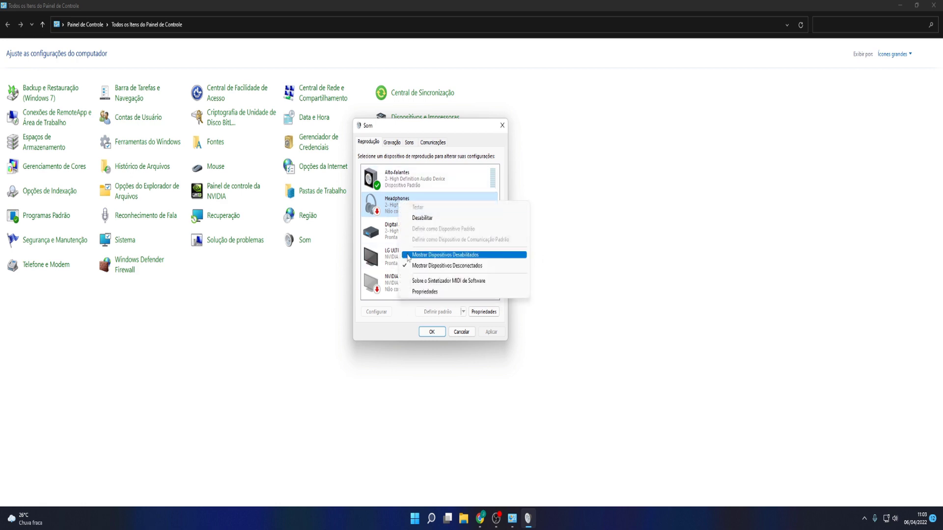
pyautogui.click(411, 256)
pyautogui.rightClick(418, 212)
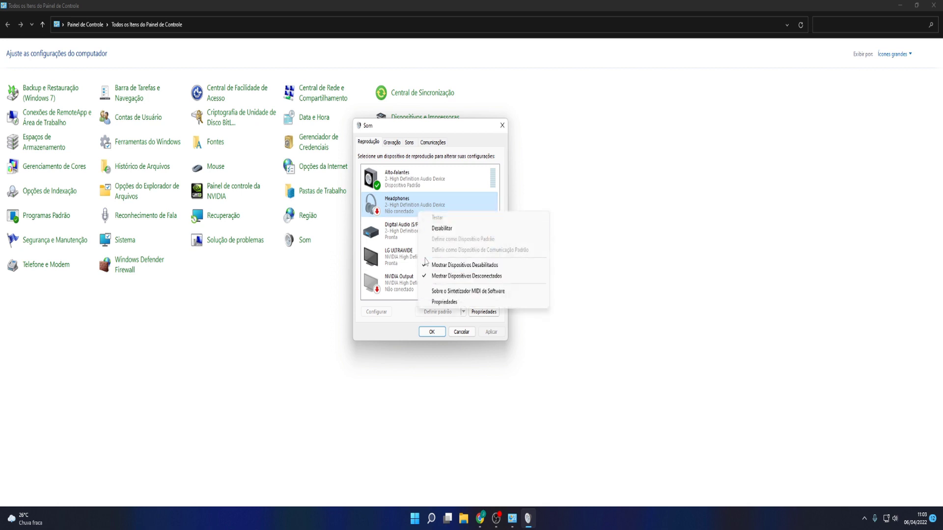
pyautogui.click(436, 333)
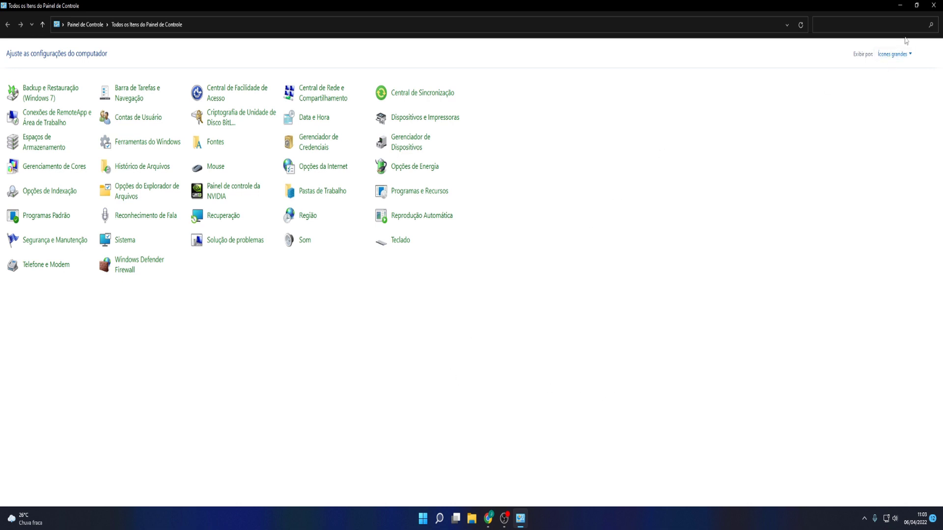
pyautogui.click(936, 6)
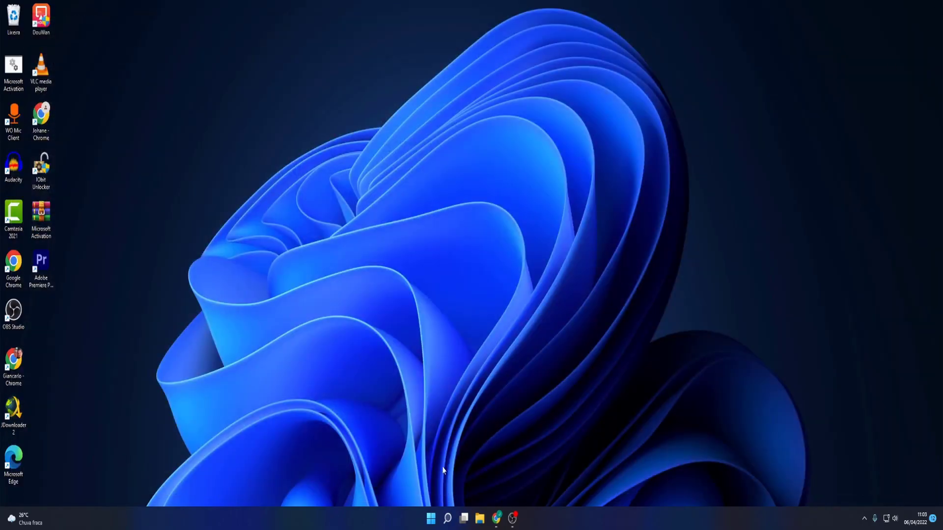
# Find and open Device Manager (Gerenciador de Dispositivos), and move its window toward the middle of the desktop.
pyautogui.click(432, 518)
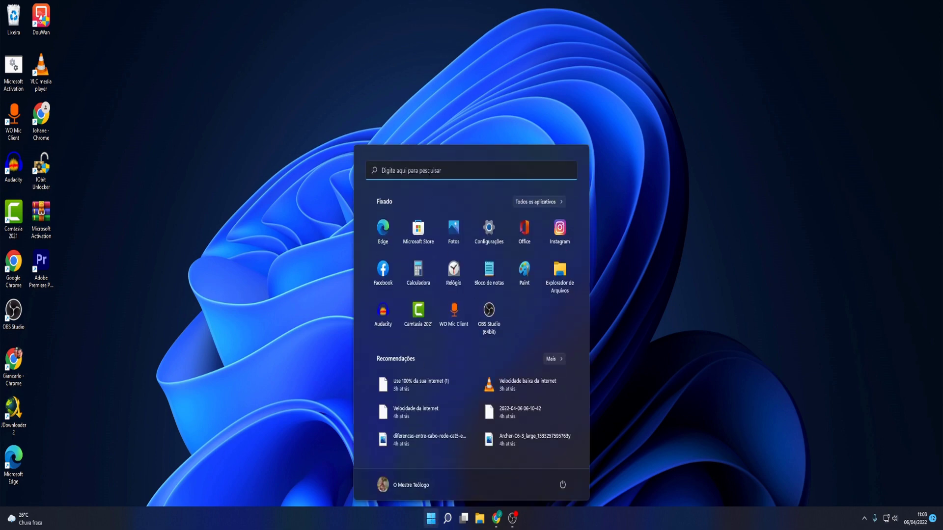
pyautogui.click(429, 173)
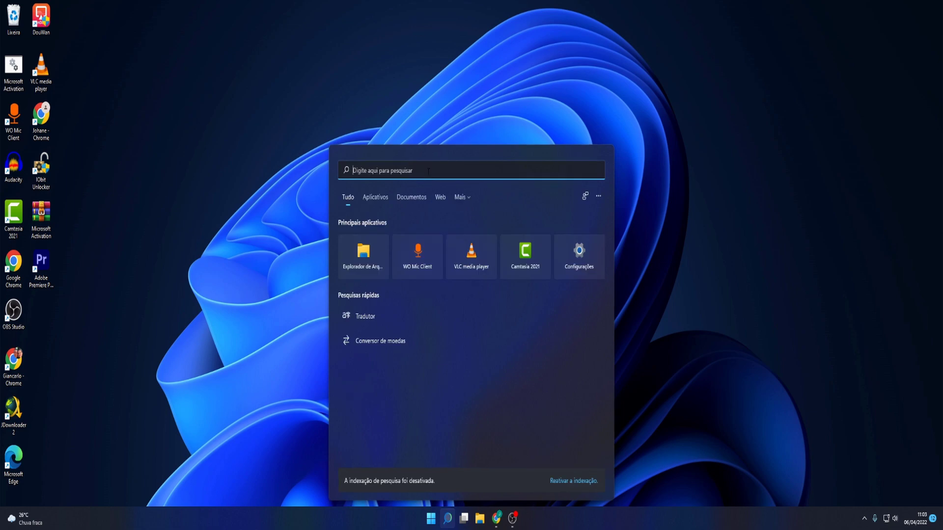
pyautogui.write('g')
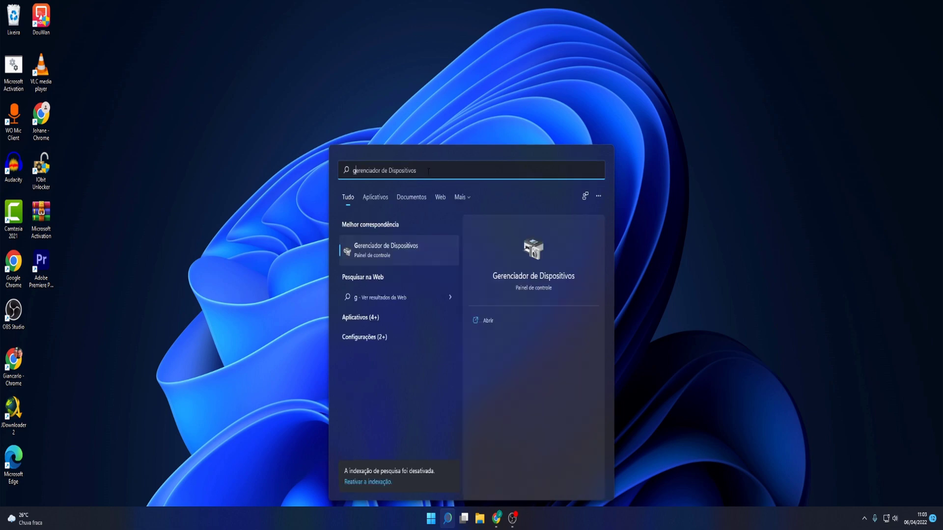
pyautogui.click(396, 259)
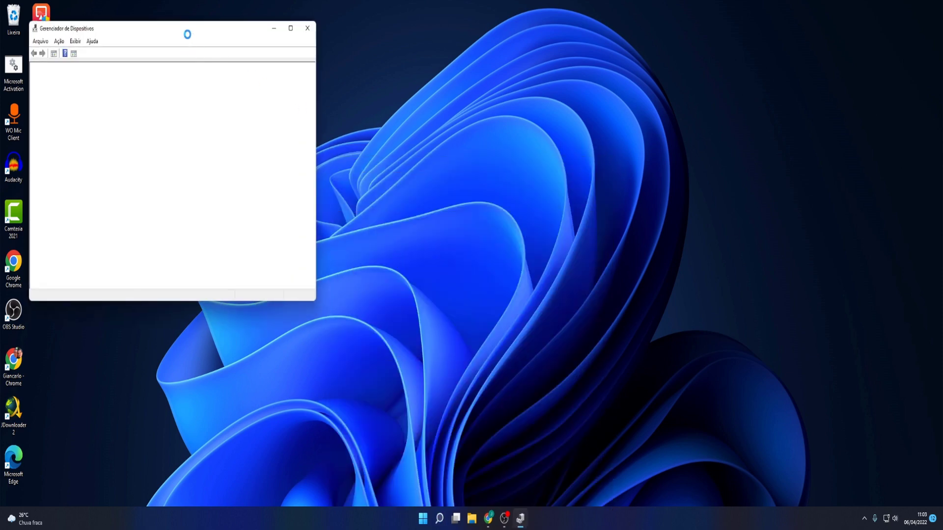
pyautogui.moveTo(188, 32); pyautogui.dragTo(547, 83)
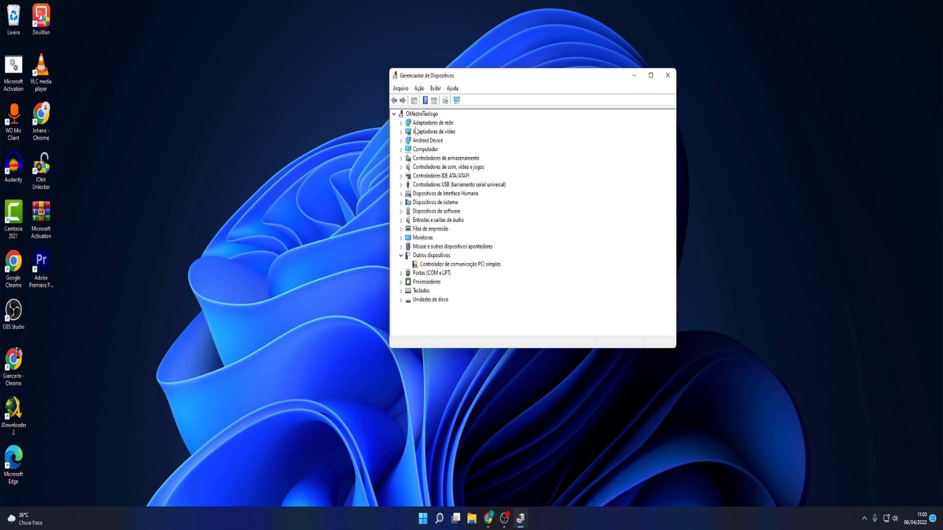
# Update the driver of Dispositivo de High Definition Audio under the sound, video and game controllers, using the automatic driver search.
pyautogui.click(401, 168)
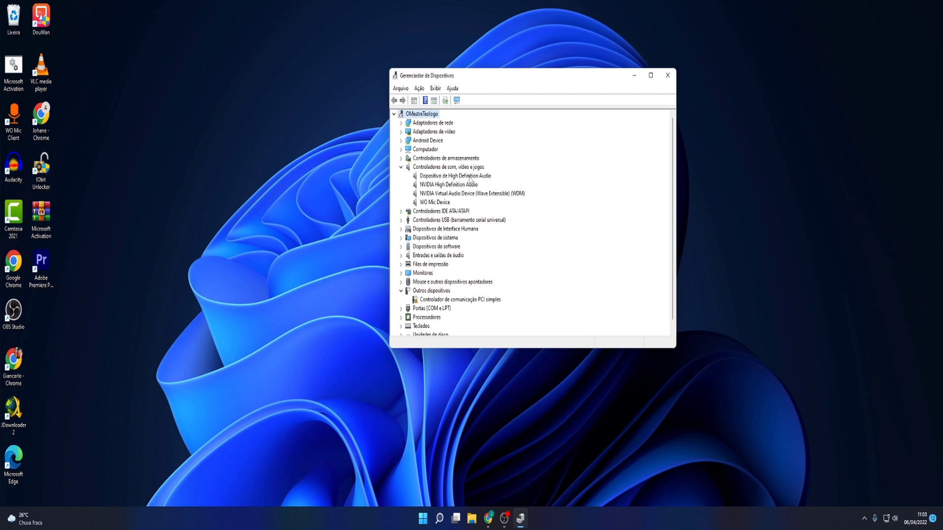
pyautogui.rightClick(469, 179)
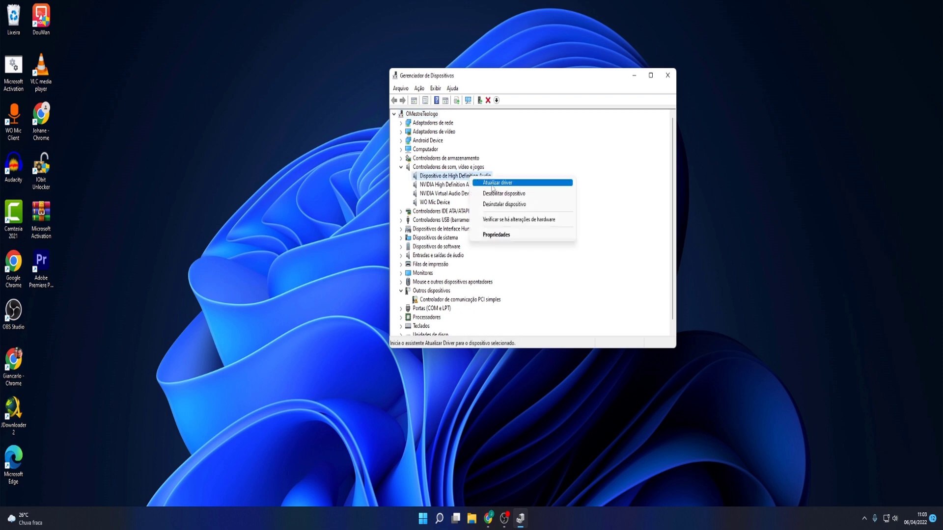
pyautogui.click(491, 186)
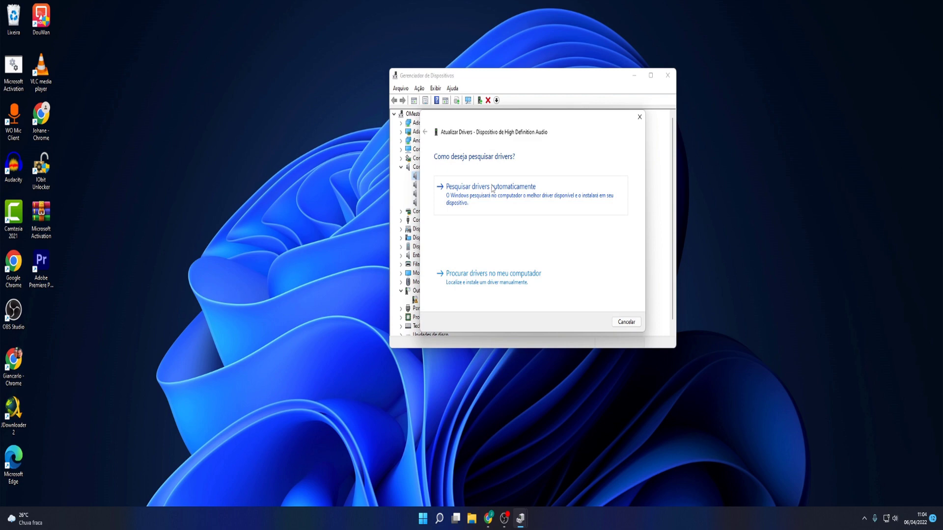
pyautogui.click(524, 202)
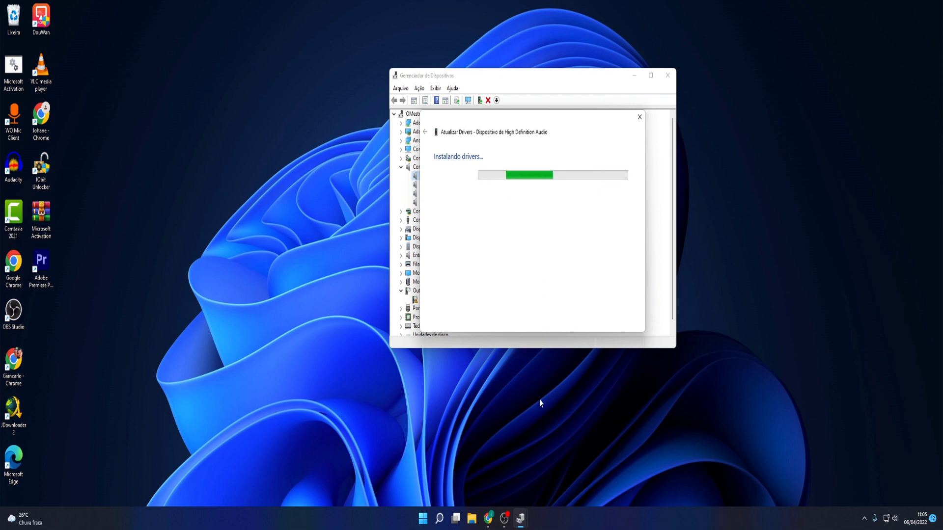
# Switch to Chrome and bring up Intel's Realtek high definition audio driver download page in the O Mestre browser profile.
pyautogui.click(489, 519)
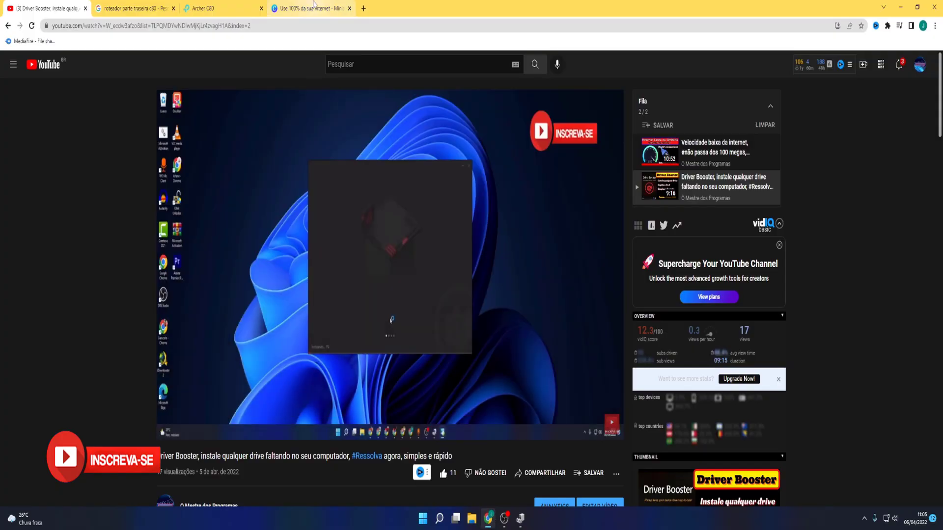
pyautogui.click(324, 14)
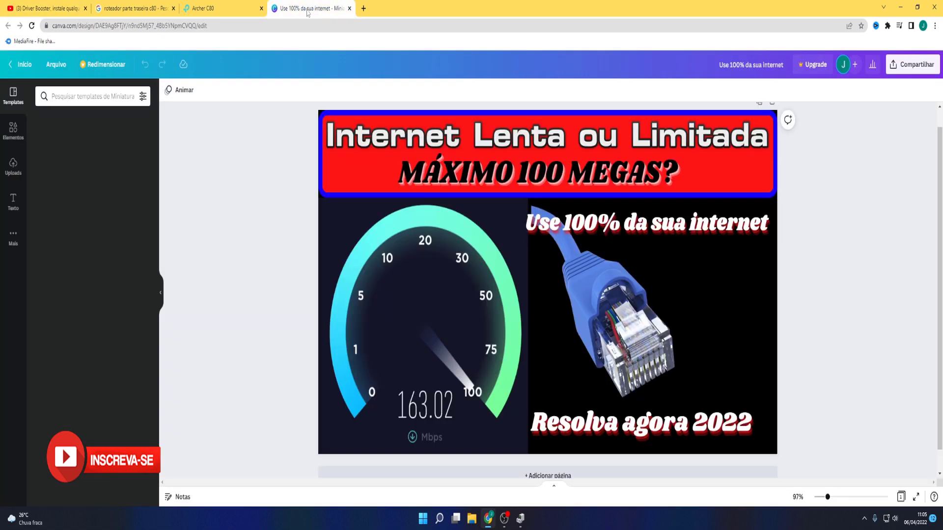
pyautogui.click(202, 9)
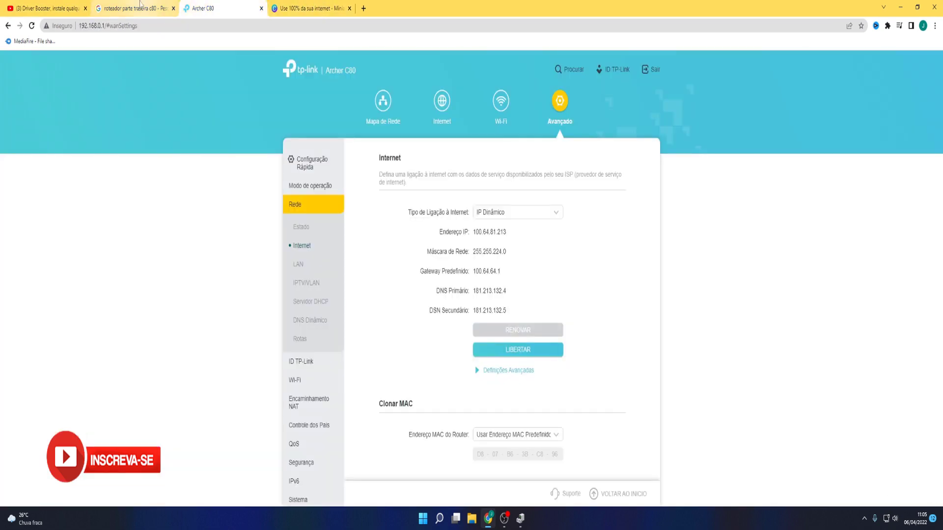
pyautogui.click(130, 8)
pyautogui.click(44, 10)
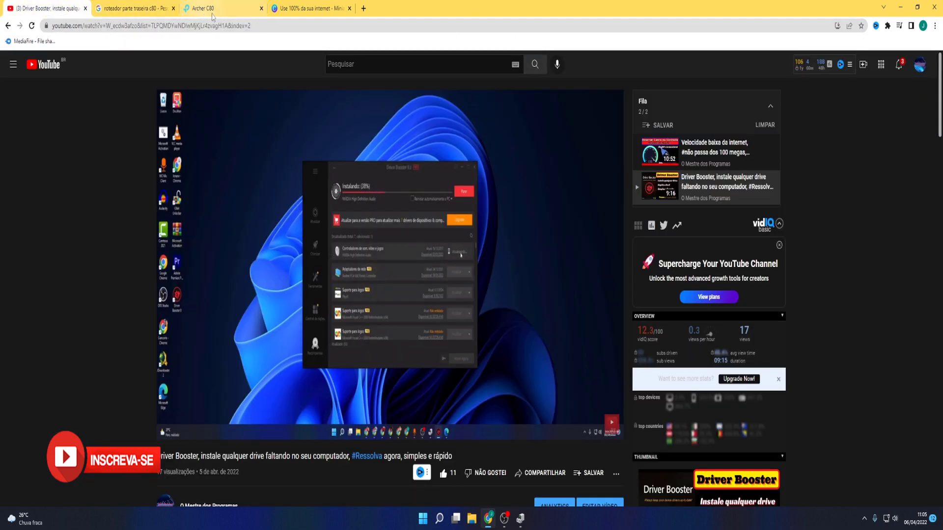
pyautogui.click(363, 9)
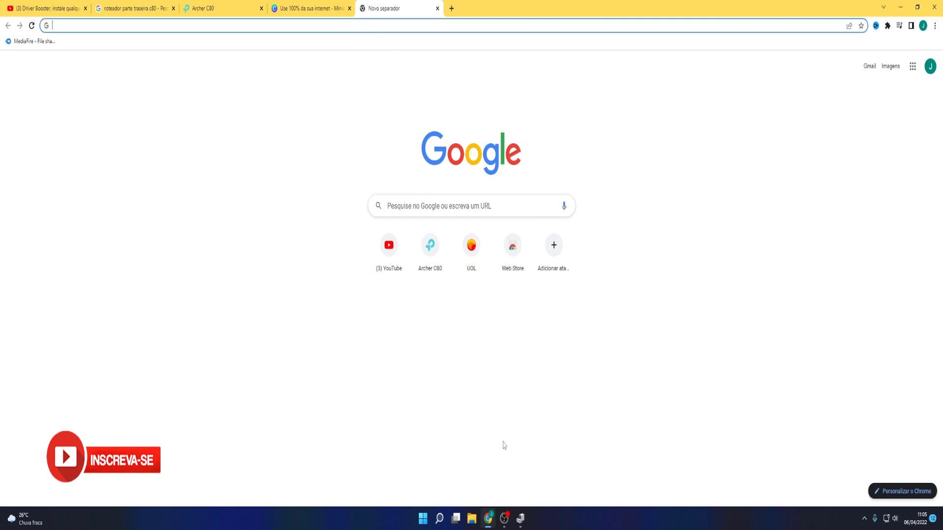
pyautogui.click(923, 25)
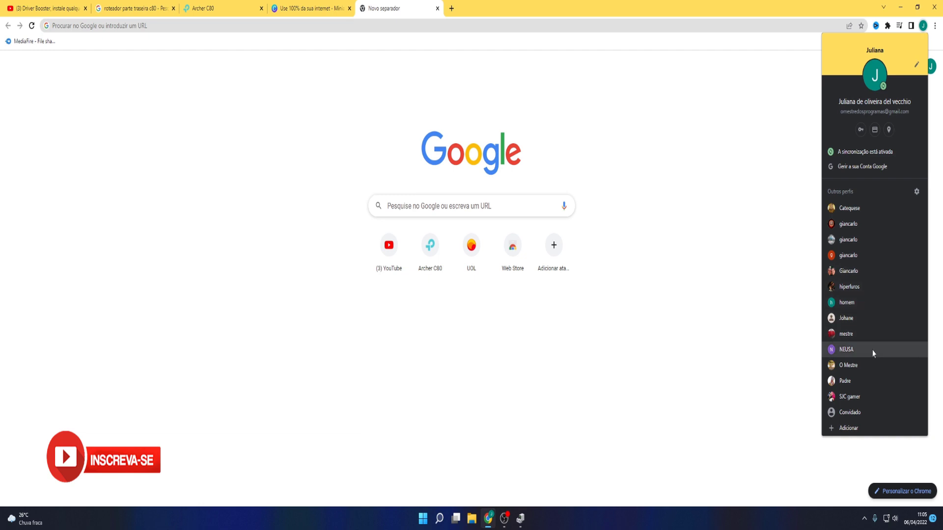
pyautogui.click(848, 365)
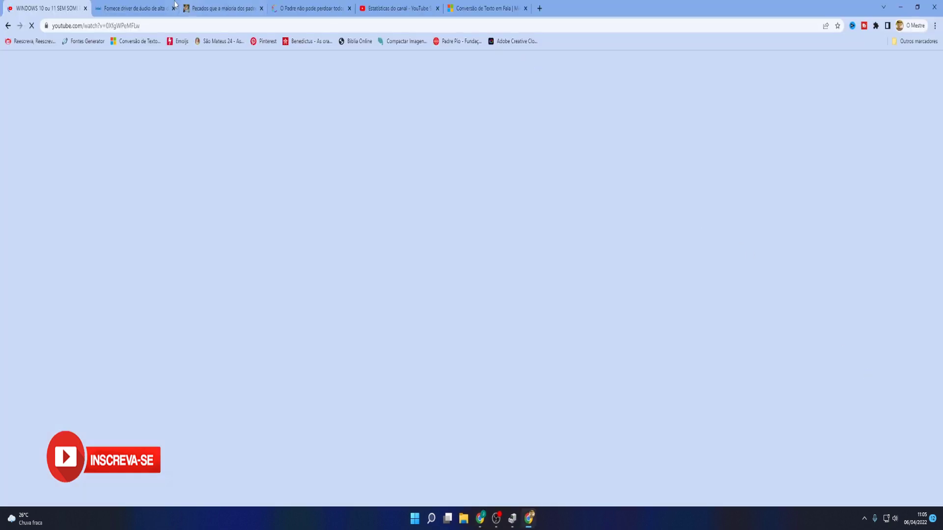
pyautogui.click(142, 8)
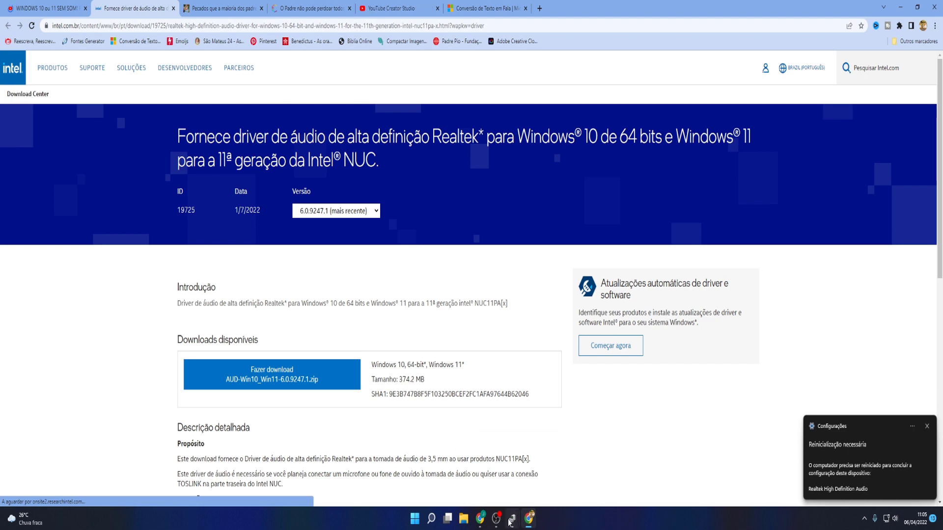
# Return to the driver update wizard, close it without restarting the computer, and close Device Manager.
pyautogui.moveTo(514, 519)
pyautogui.click(500, 473)
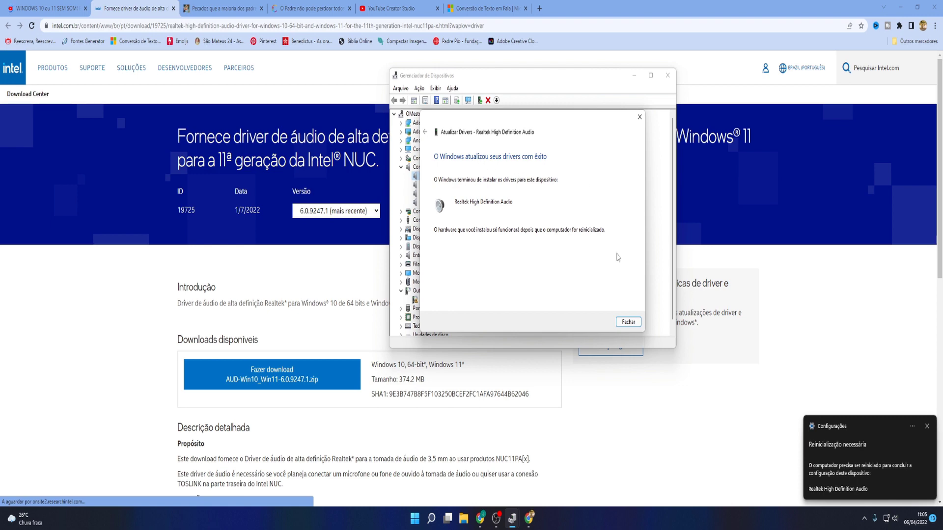
pyautogui.click(629, 322)
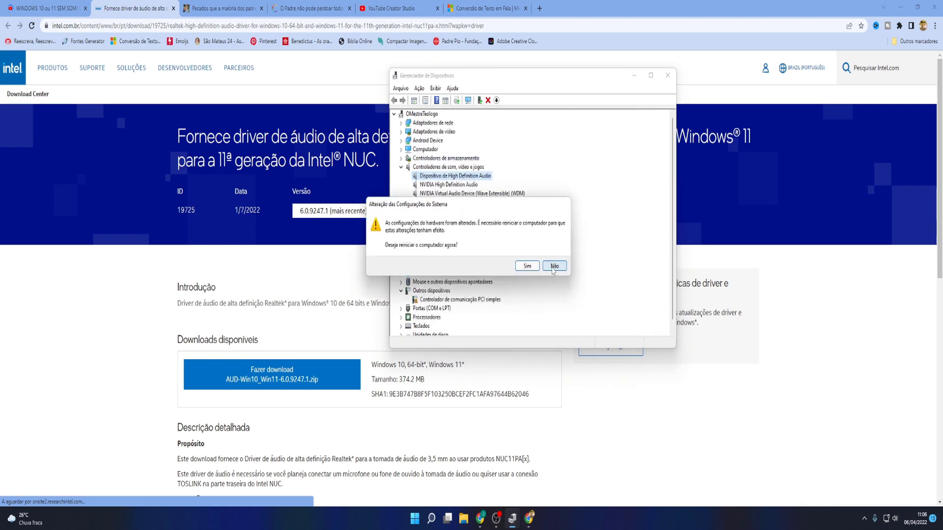
pyautogui.click(553, 268)
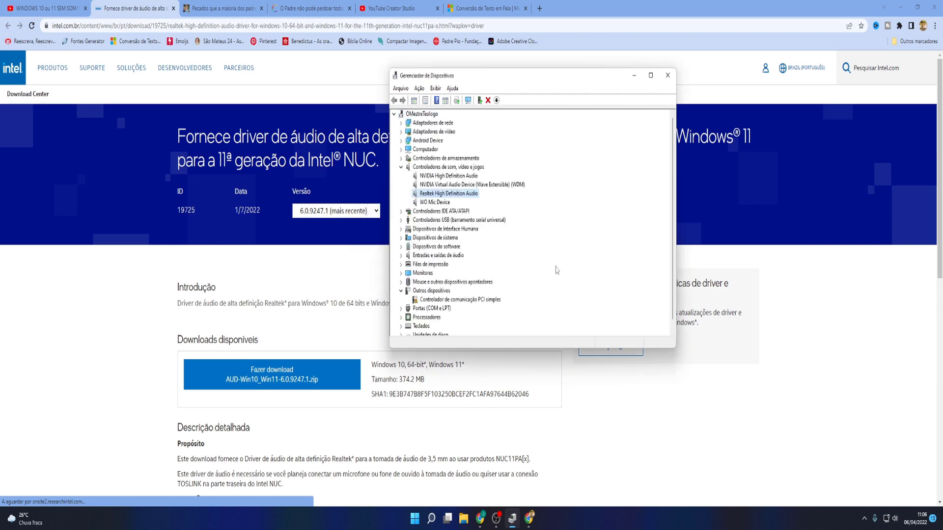
pyautogui.click(668, 75)
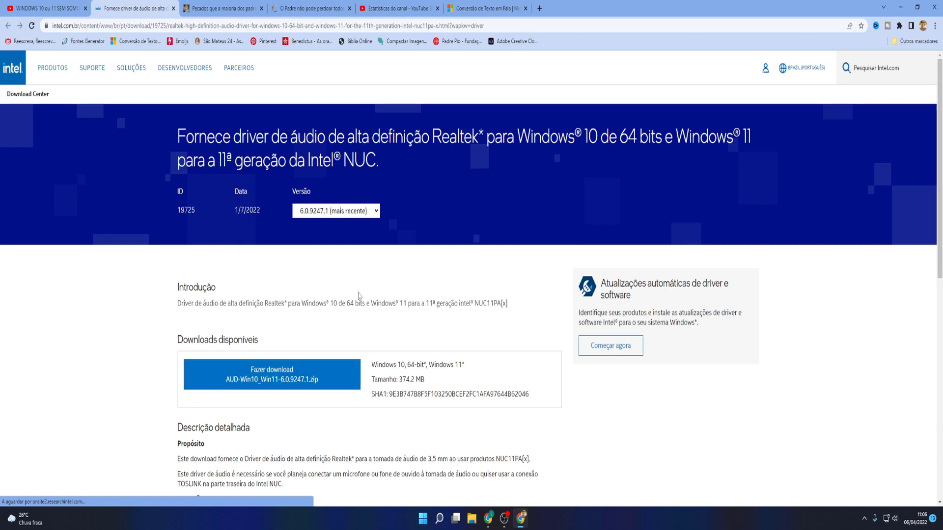
# Download AUD-Win10_Win11-6.0.9247.1.zip from the Intel page, accepting the software license agreement and dismissing the download notice.
pyautogui.scroll(-3, 320, 486)
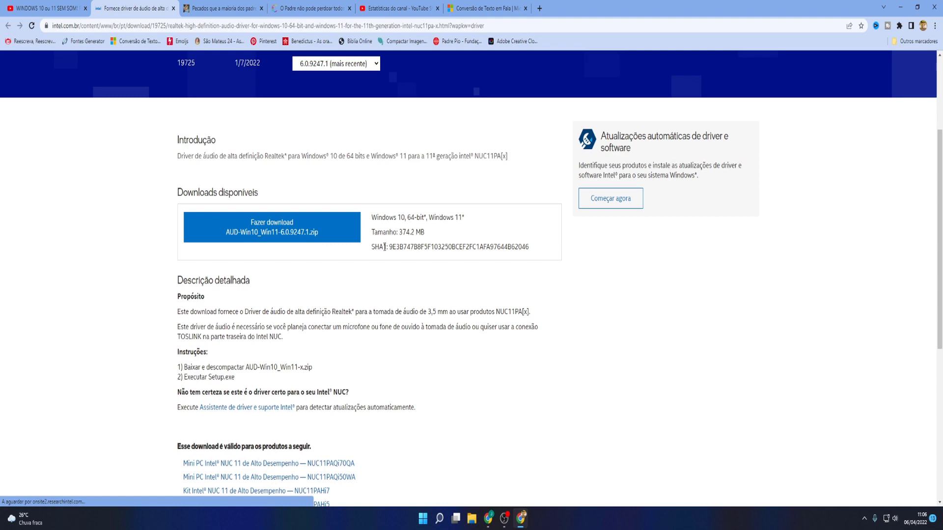
pyautogui.scroll(-5, 385, 247)
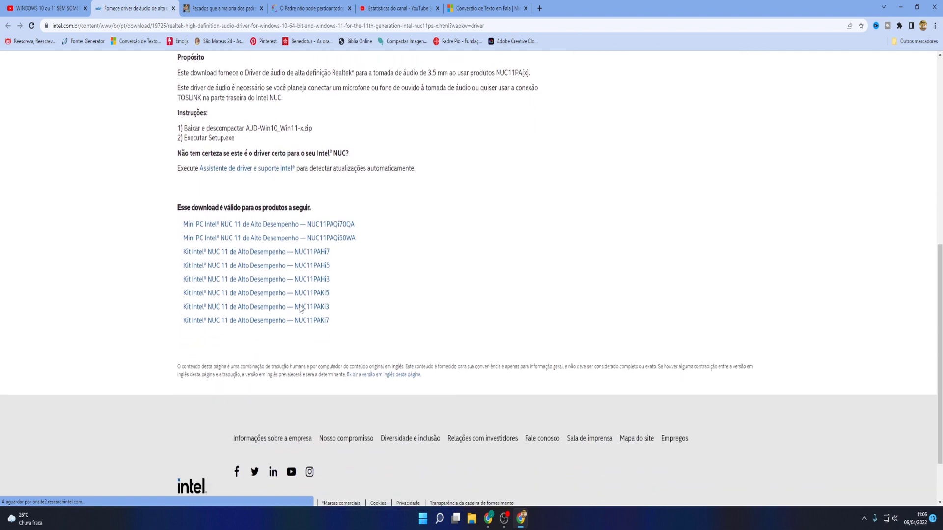
pyautogui.scroll(3, 301, 308)
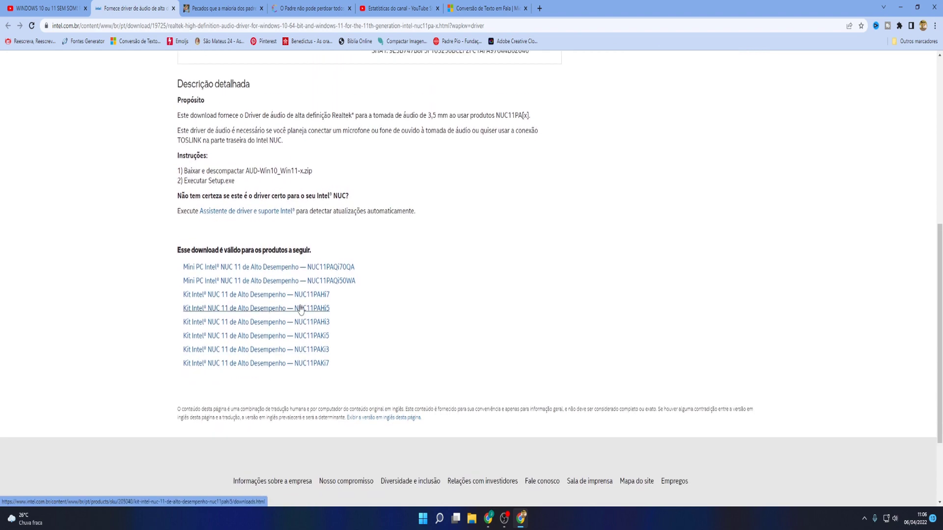
pyautogui.scroll(2, 301, 308)
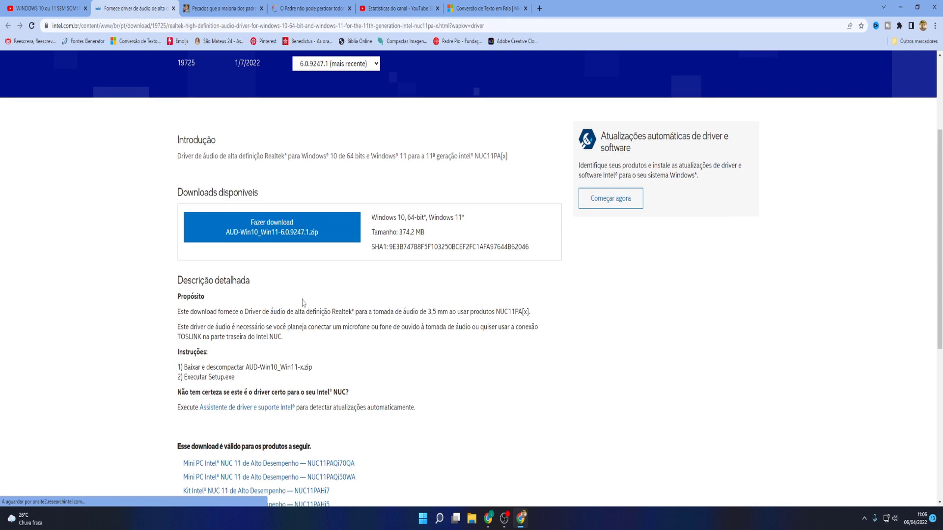
pyautogui.scroll(1, 329, 297)
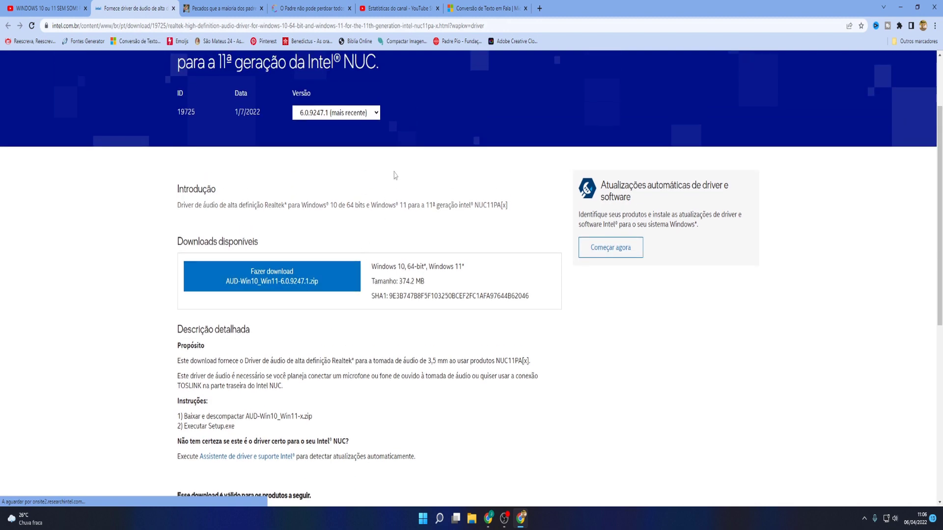
pyautogui.click(305, 276)
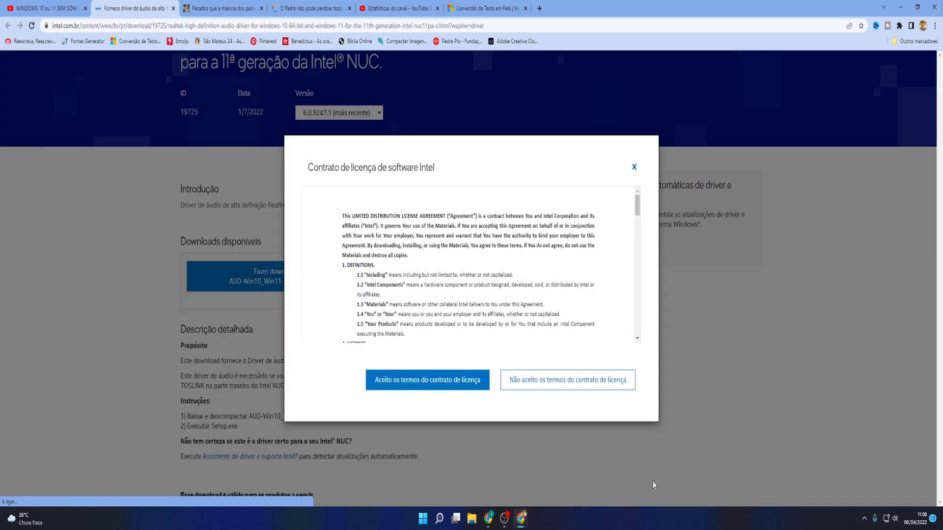
pyautogui.click(470, 387)
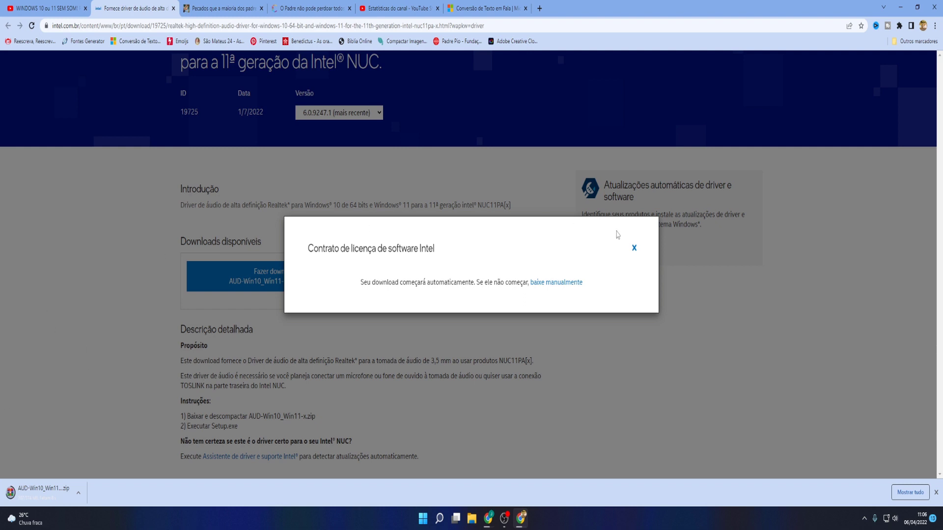
pyautogui.click(634, 248)
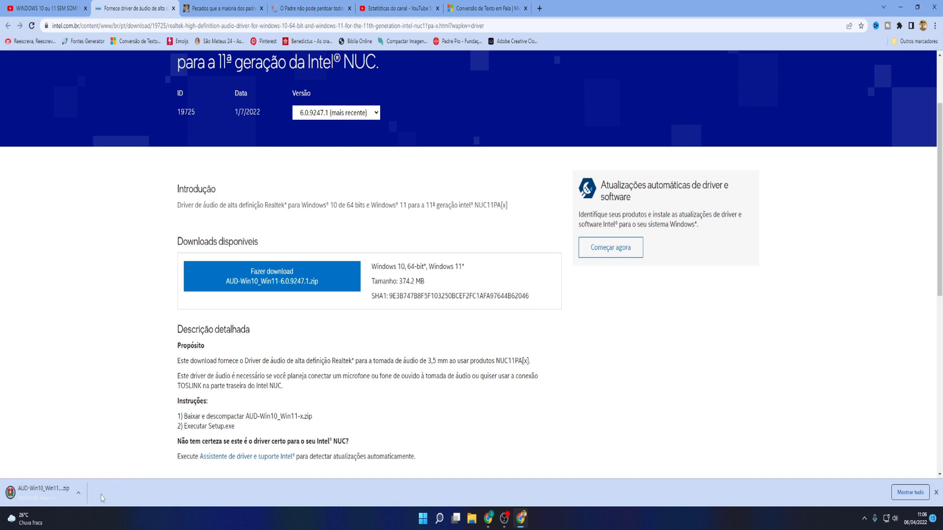
# Show the downloaded driver zip in its folder and open the archive in WinRAR.
pyautogui.click(78, 494)
pyautogui.click(98, 456)
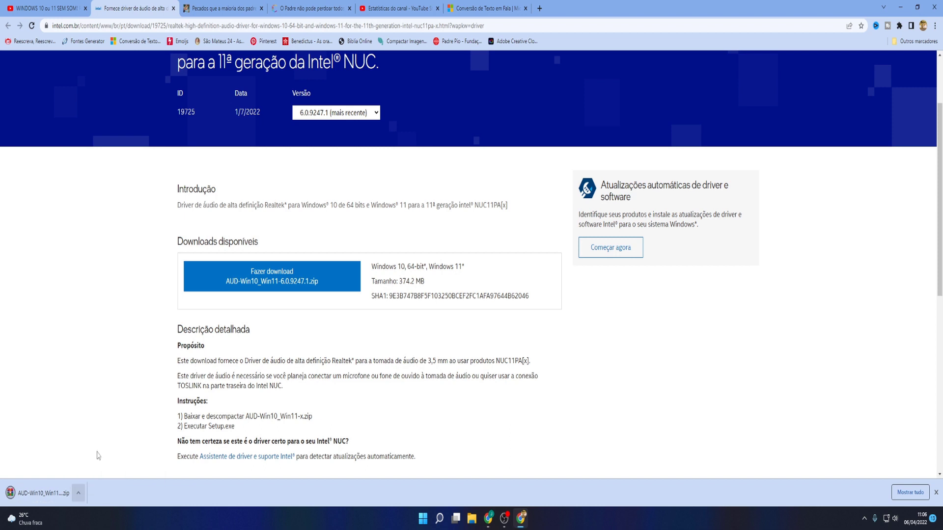
pyautogui.click(78, 493)
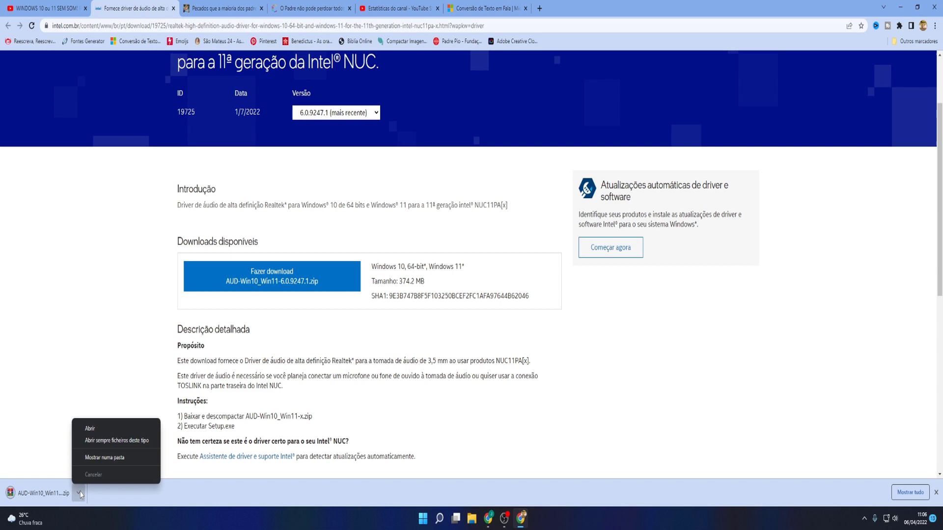
pyautogui.click(93, 459)
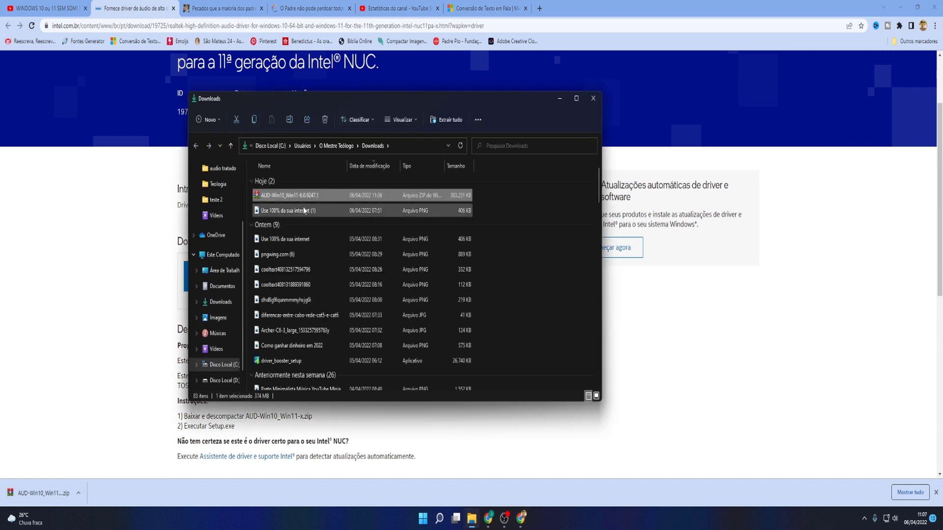
pyautogui.doubleClick(299, 198)
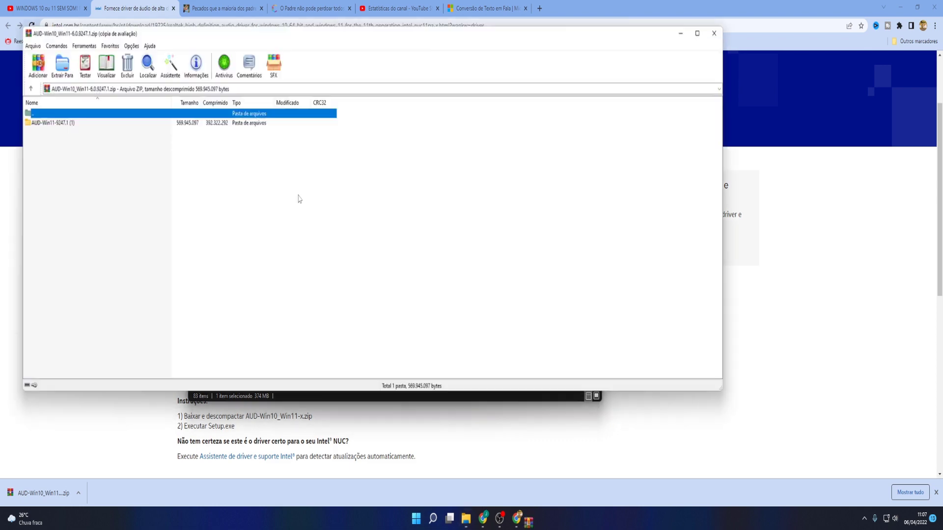
# Examine the files in the archive's AUD-Win11-9247.1 (1) folder down to RtlUpd64.exe and Setup.exe, and close the archive and Downloads windows.
pyautogui.click(82, 132)
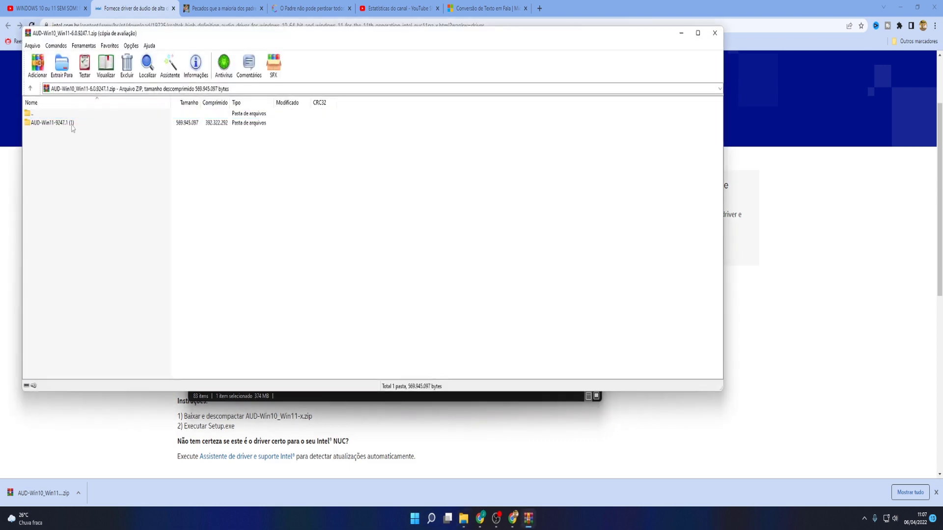
pyautogui.doubleClick(72, 126)
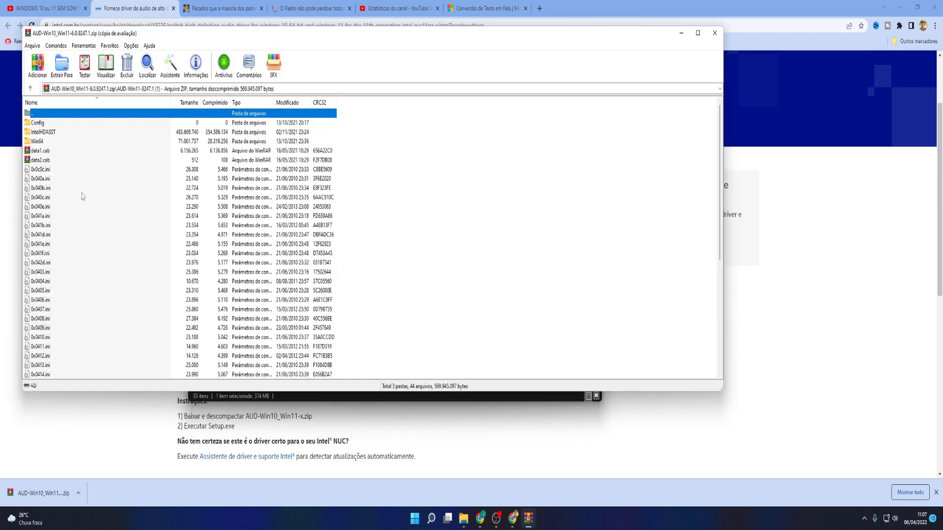
pyautogui.scroll(-7, 88, 204)
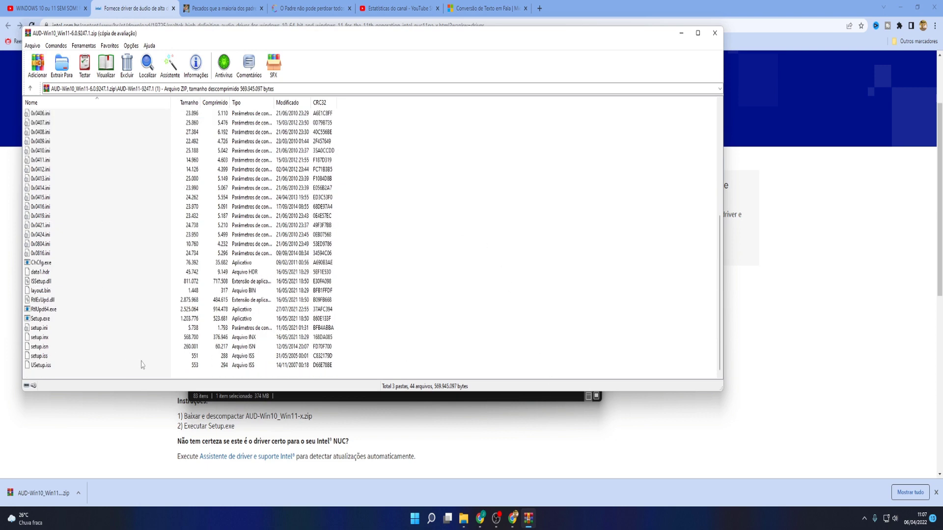
pyautogui.click(44, 323)
pyautogui.doubleClick(45, 311)
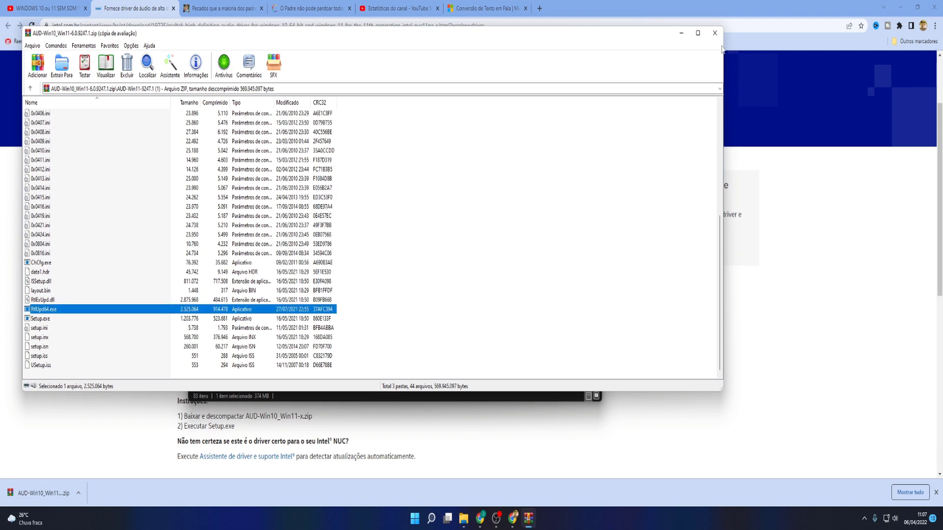
pyautogui.click(715, 33)
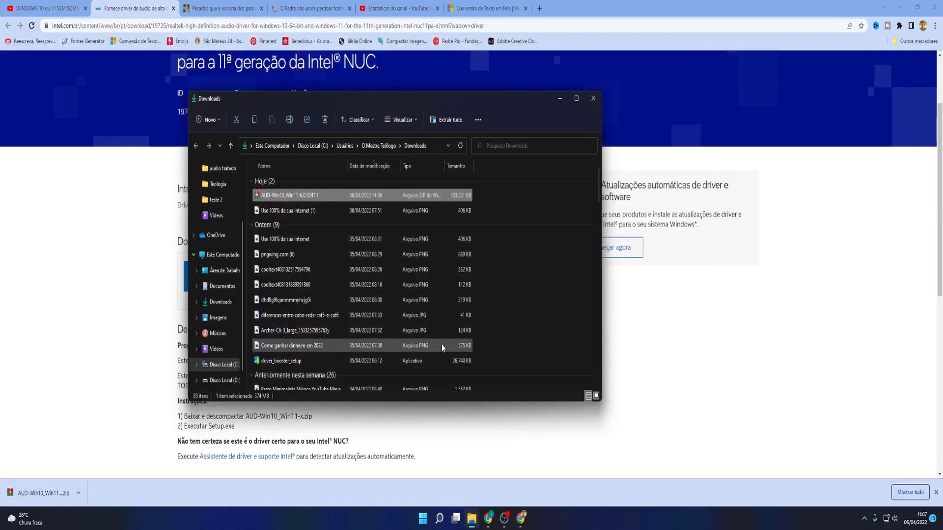
pyautogui.click(591, 100)
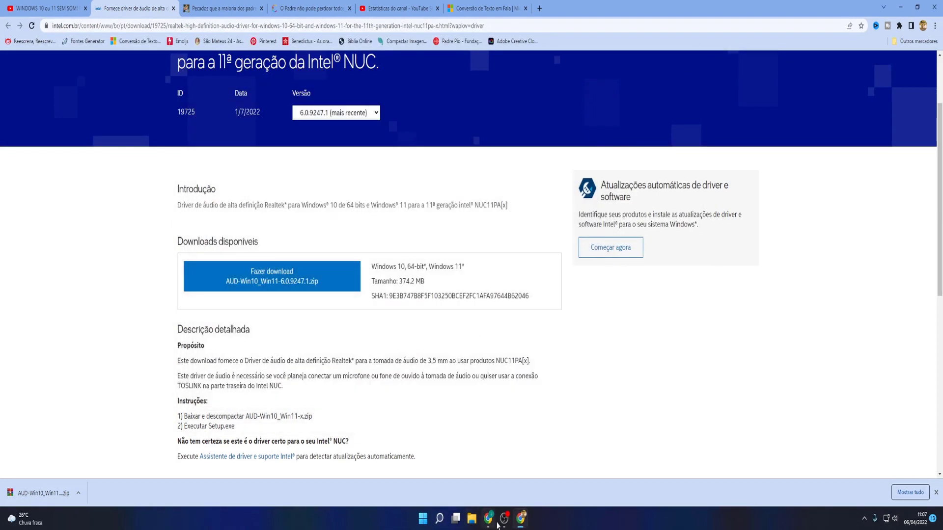
# Open the Downloads folder in File Explorer and extract AUD-Win10_Win11-6.0.9247.1 there with WinRAR's Extrair aqui option.
pyautogui.moveTo(510, 521)
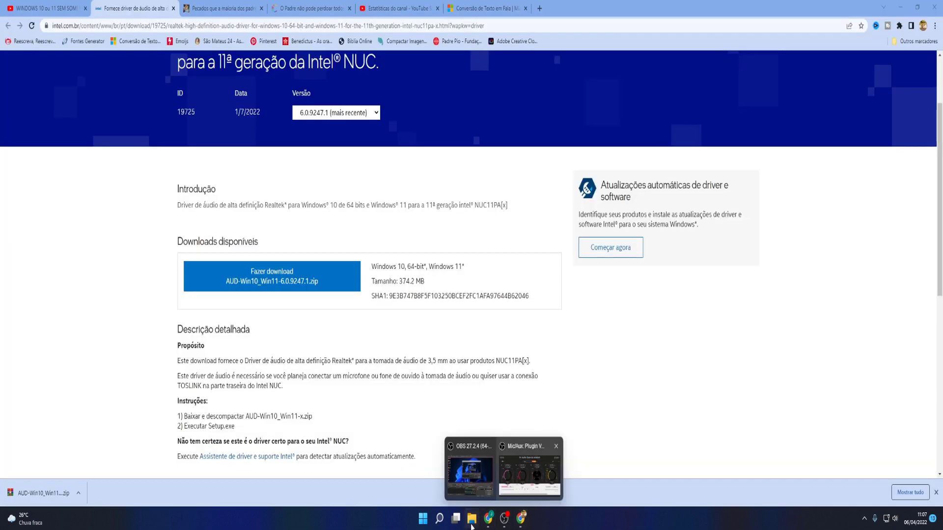
pyautogui.click(472, 518)
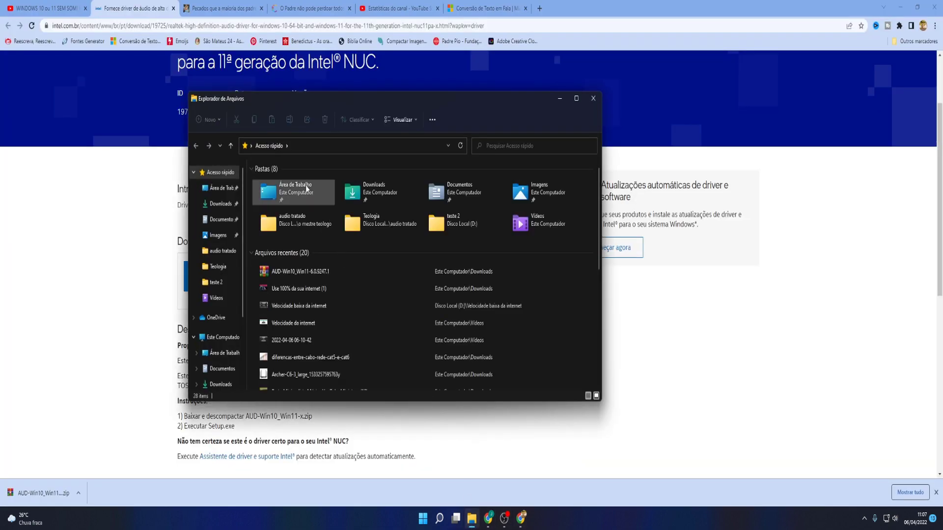
pyautogui.click(219, 206)
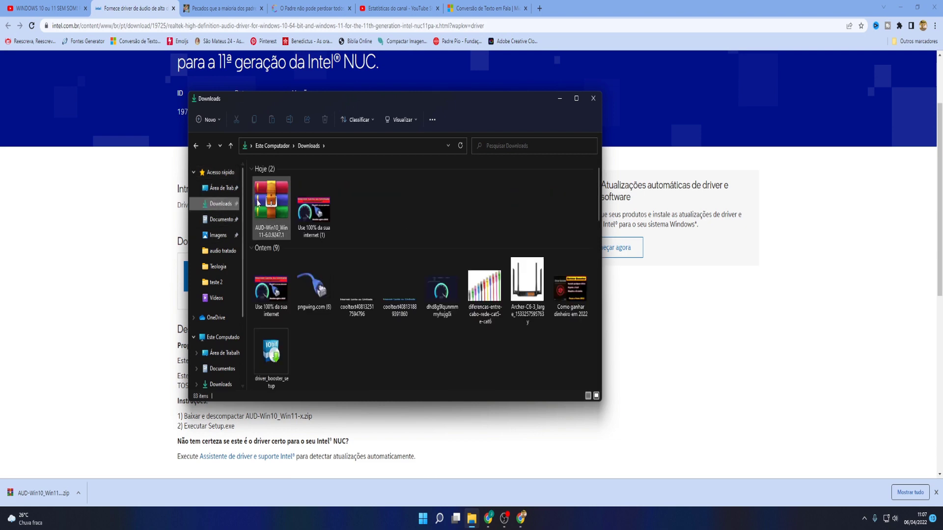
pyautogui.click(268, 209)
pyautogui.rightClick(267, 208)
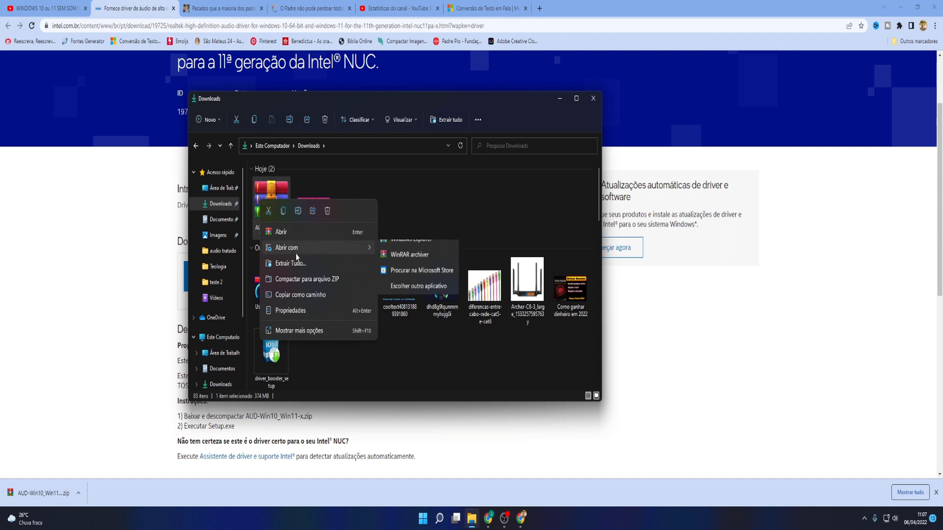
pyautogui.moveTo(299, 255)
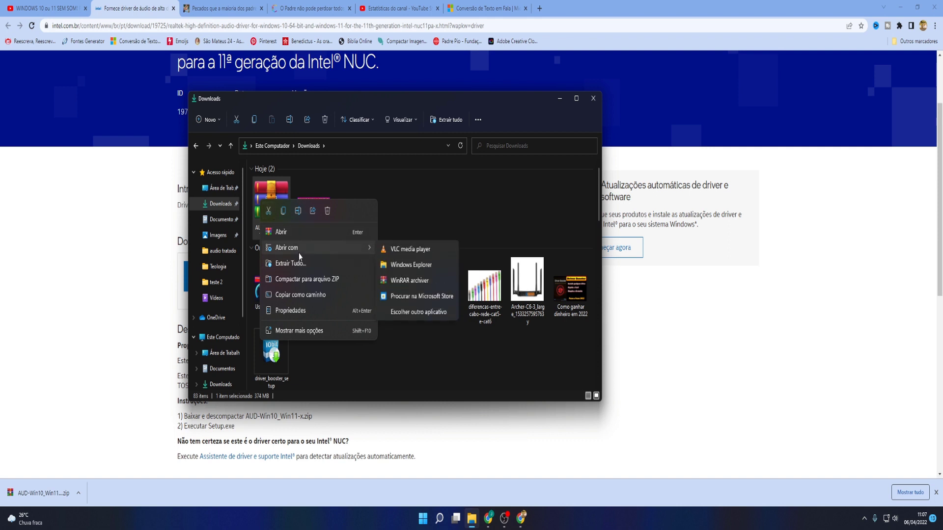
pyautogui.click(305, 330)
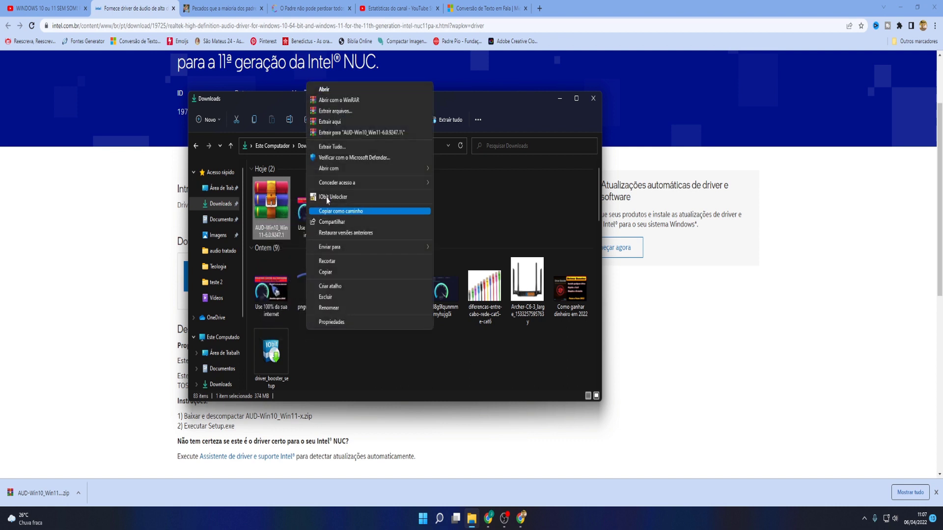
pyautogui.click(340, 122)
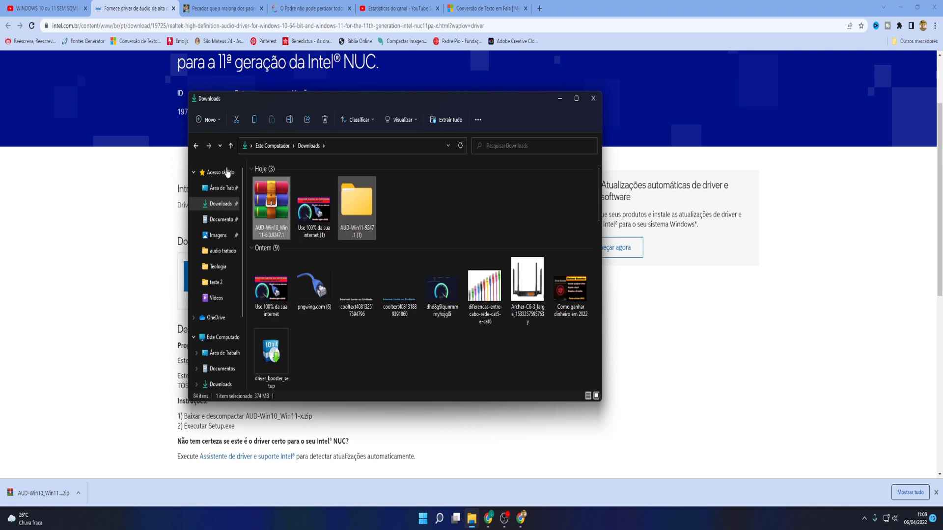
# Open the extracted AUD-Win11-9247.1 (1) folder and launch the Setup application of the Realtek audio driver.
pyautogui.click(346, 207)
pyautogui.doubleClick(346, 208)
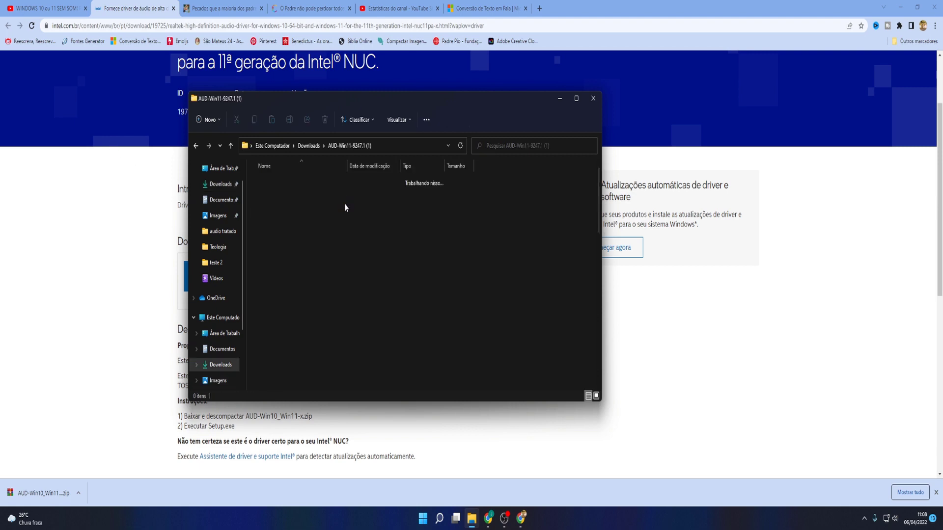
pyautogui.scroll(-10, 383, 209)
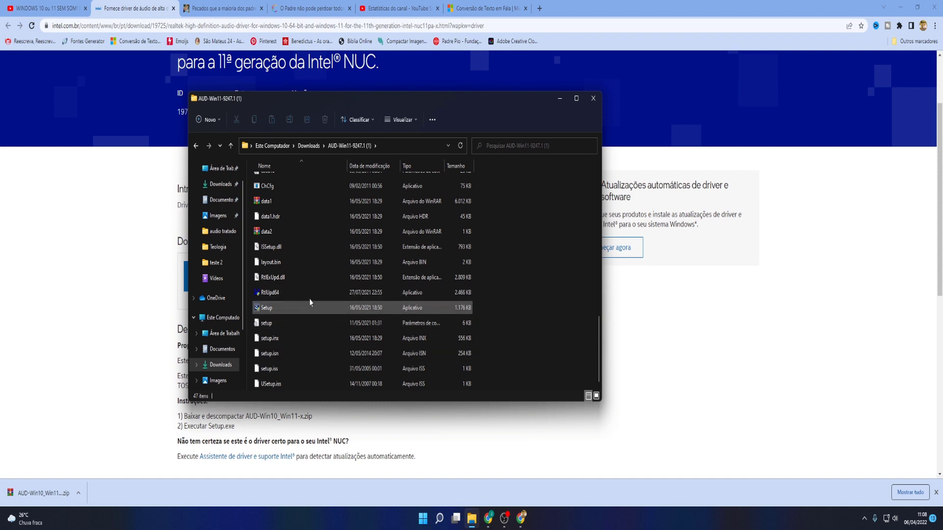
pyautogui.click(272, 305)
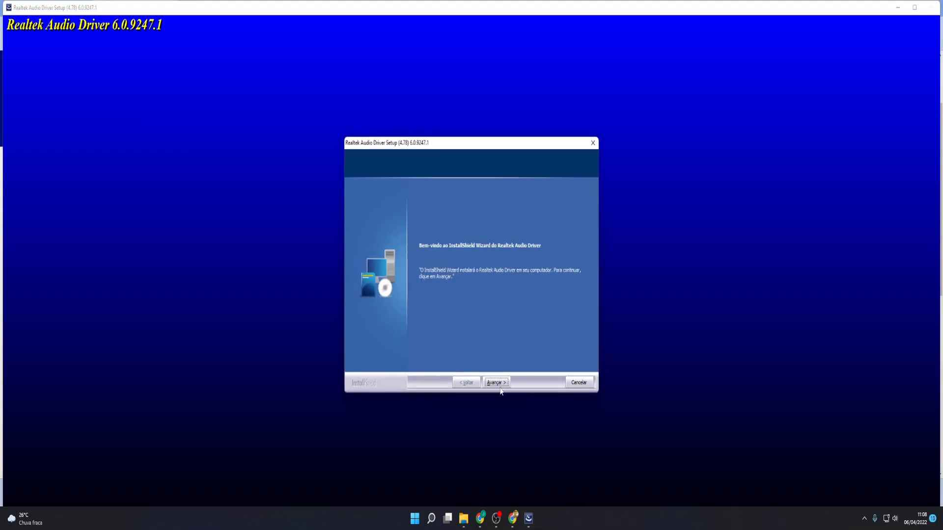
# Cancel the Realtek Audio Driver installation, exit the setup wizard, and return to Downloads to close File Explorer.
pyautogui.click(583, 383)
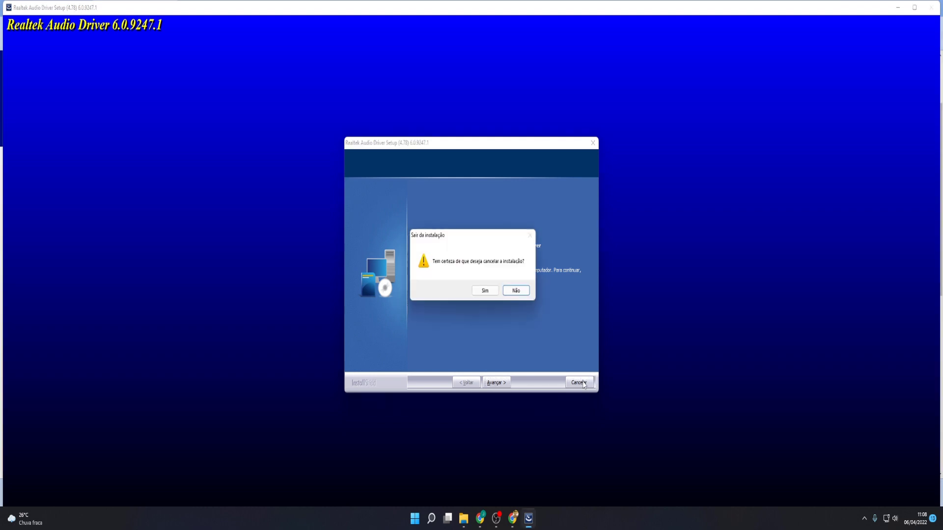
pyautogui.click(491, 291)
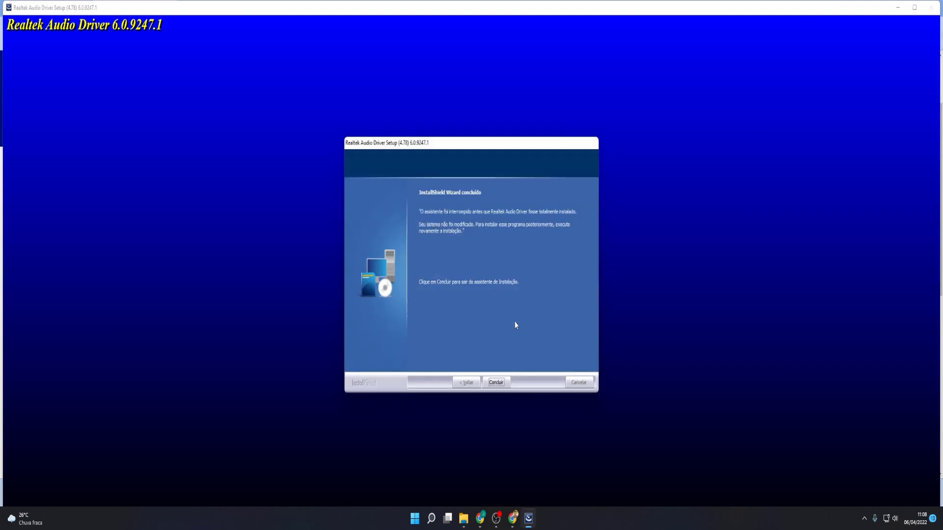
pyautogui.click(496, 383)
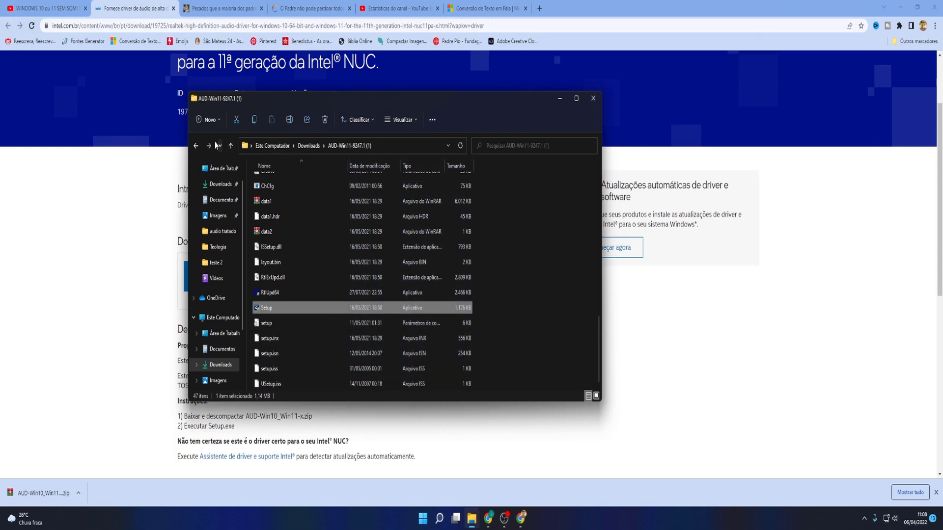
pyautogui.click(195, 146)
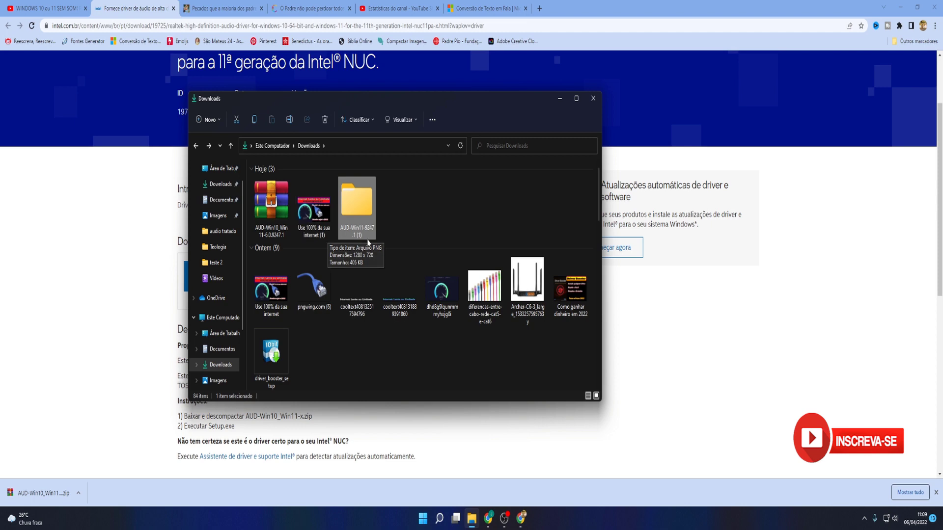
pyautogui.click(592, 98)
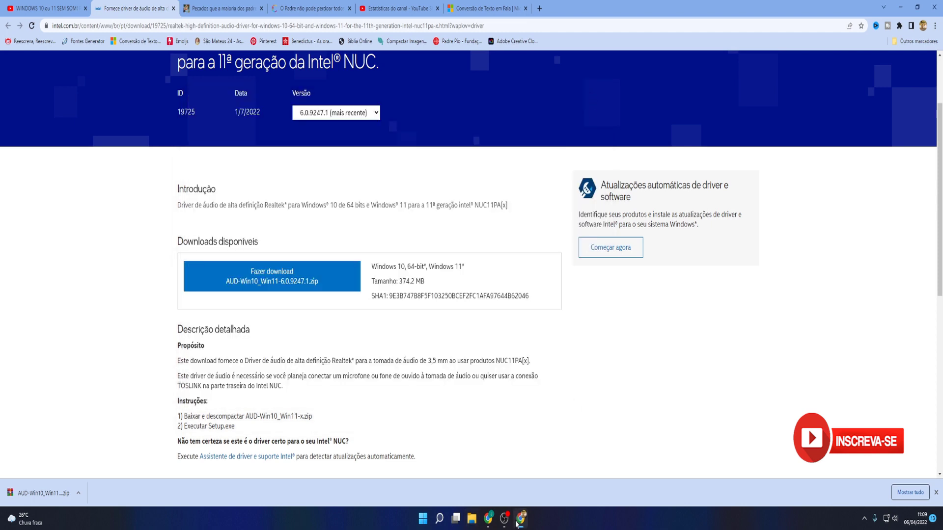